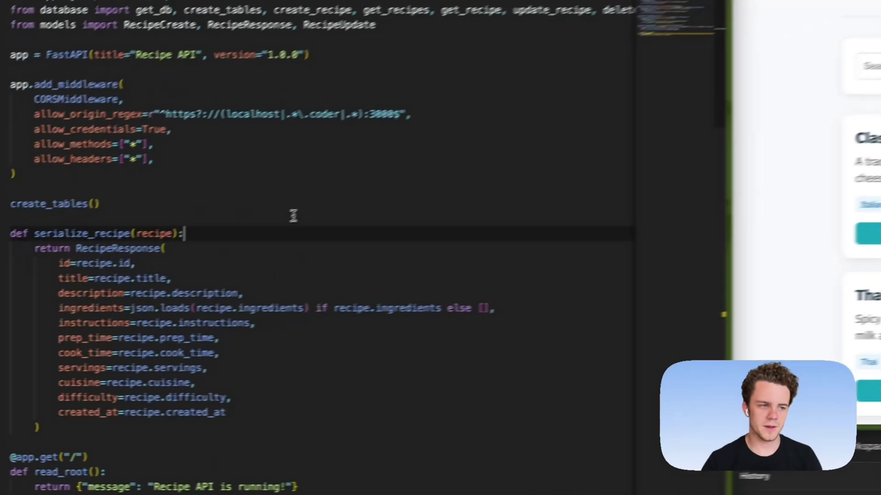
Bring up the remote recipe-app workspace in a full-screen VS Code Web window and show the Coder Connect workspace list.
left_click_drag(138, 152, 254, 232)
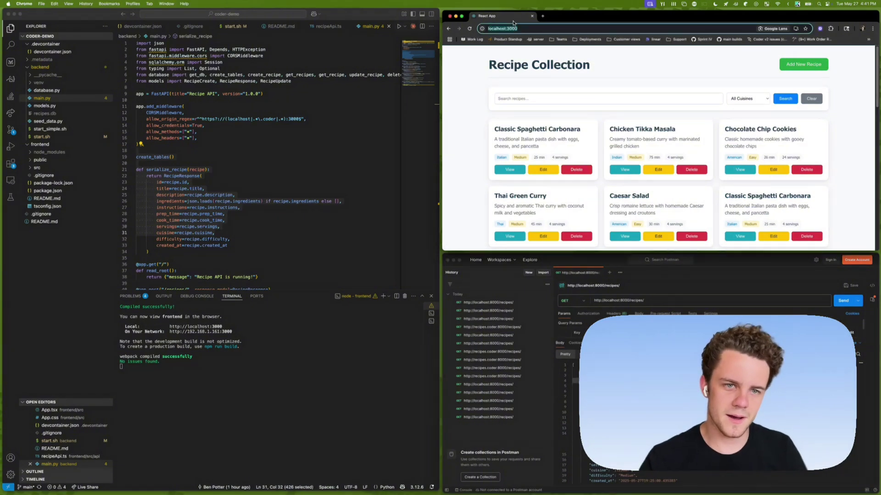
key("super+n")
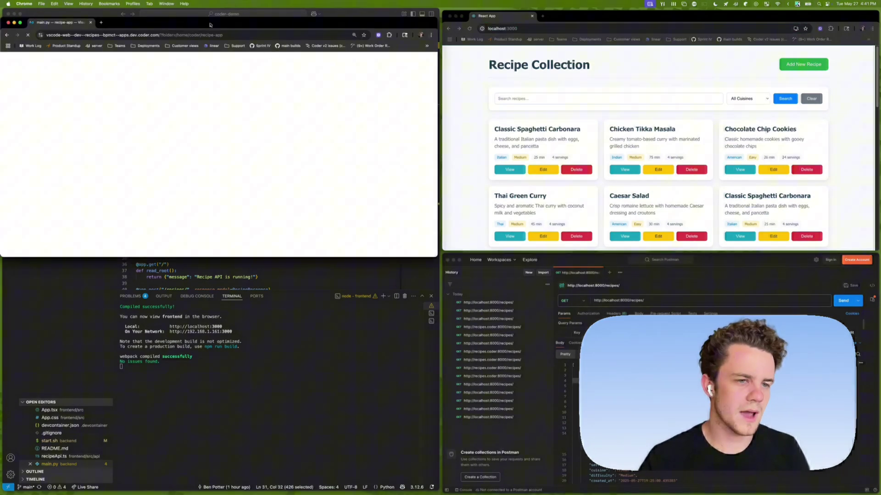
double_click(218, 28)
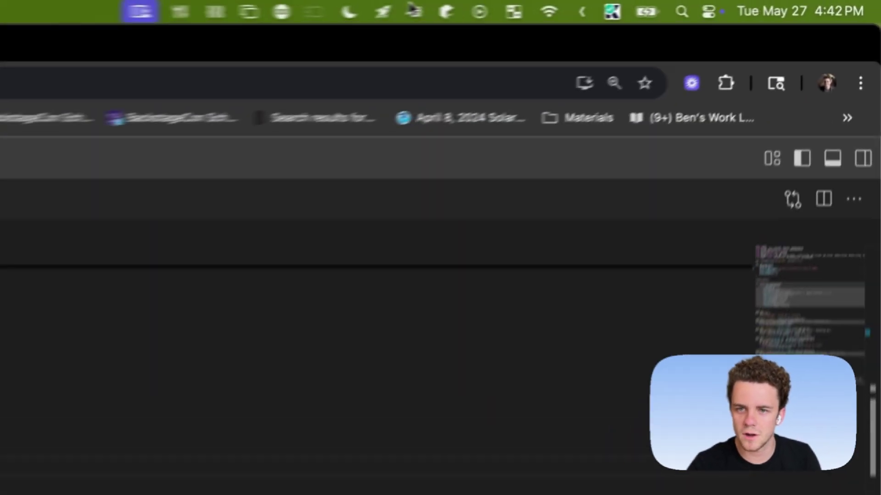
left_click(797, 4)
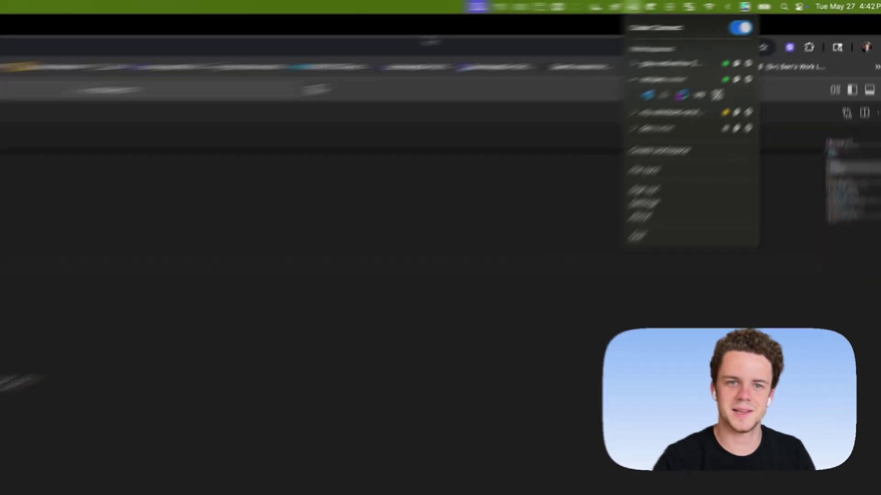
Close the local VS Code project window so the local servers stop.
key("Escape")
key("ctrl+Up")
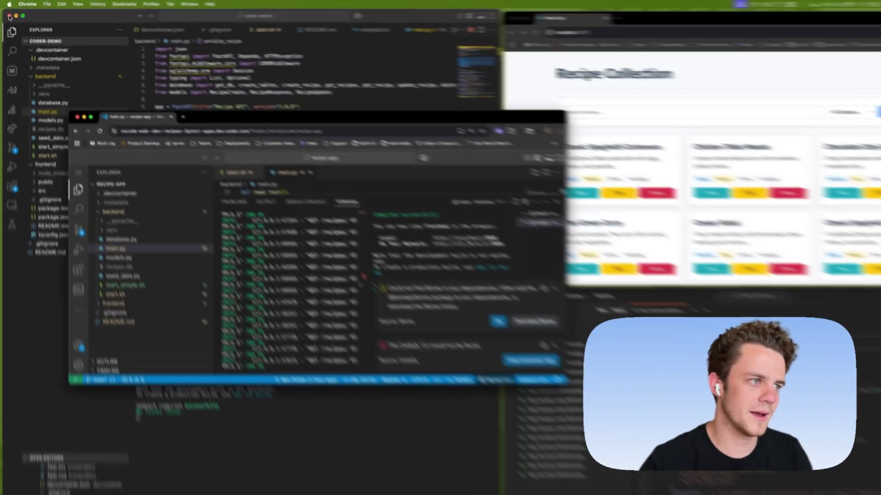
left_click(10, 17)
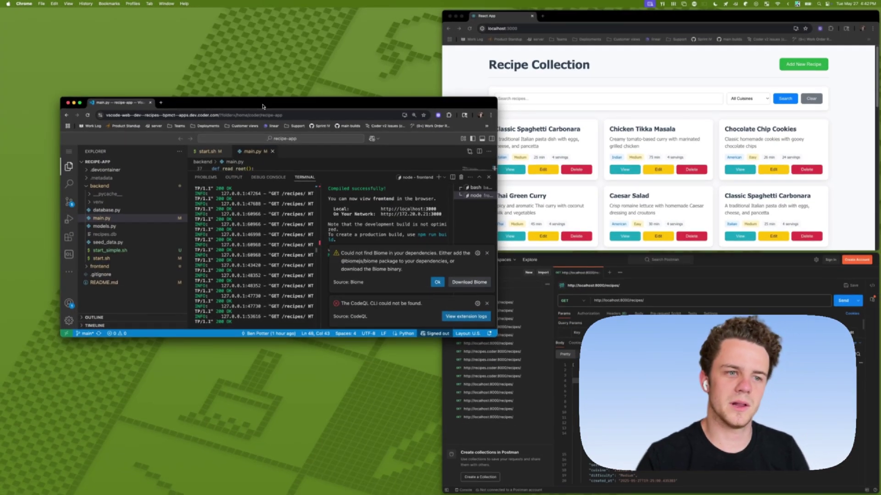
Confirm localhost:3000 no longer loads in Chrome or Postman, with VS Code Web tiled on the left half.
left_click(469, 28)
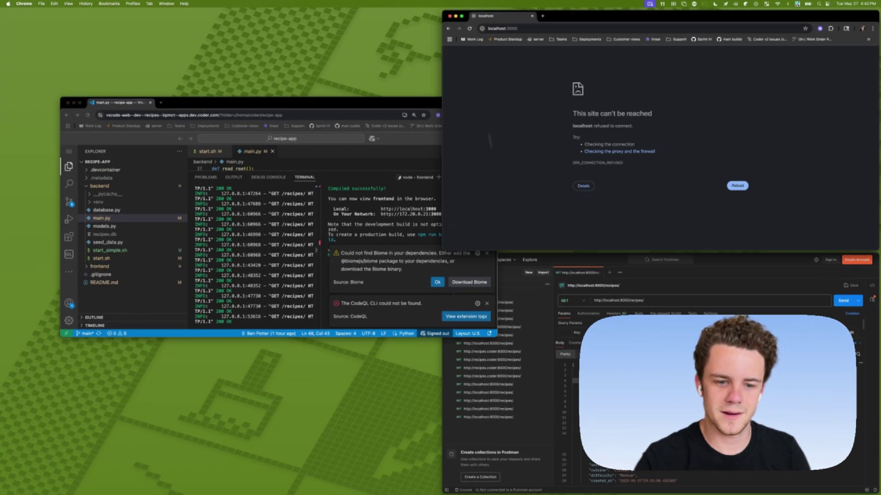
left_click(843, 300)
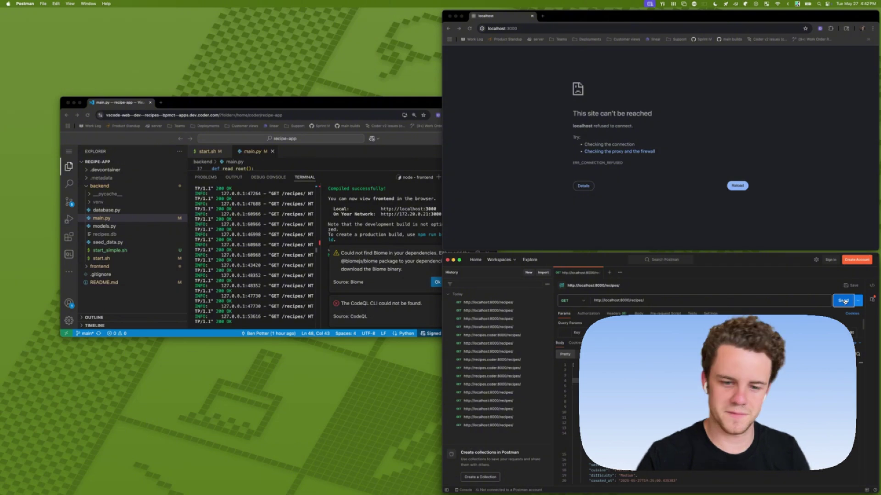
key("ctrl+alt+Left")
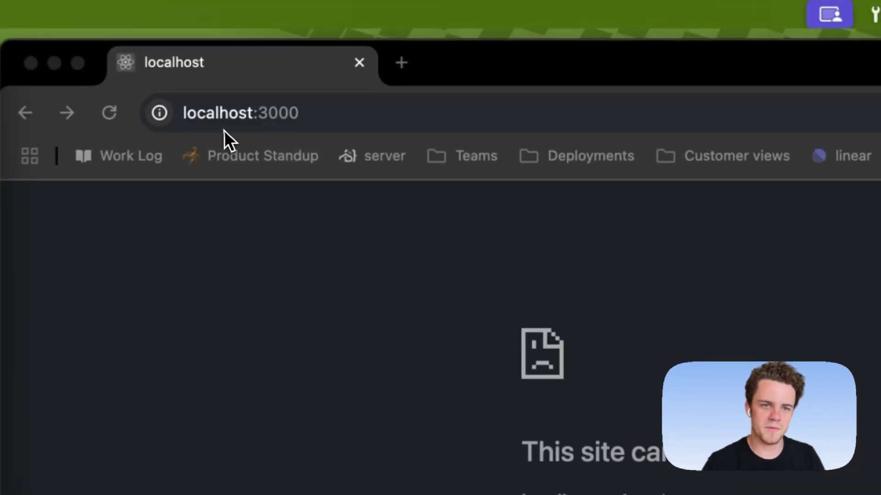
Load the Recipe Collection app from recipes.coder:3000 in place of localhost:3000.
left_click(499, 28)
double_click(216, 113)
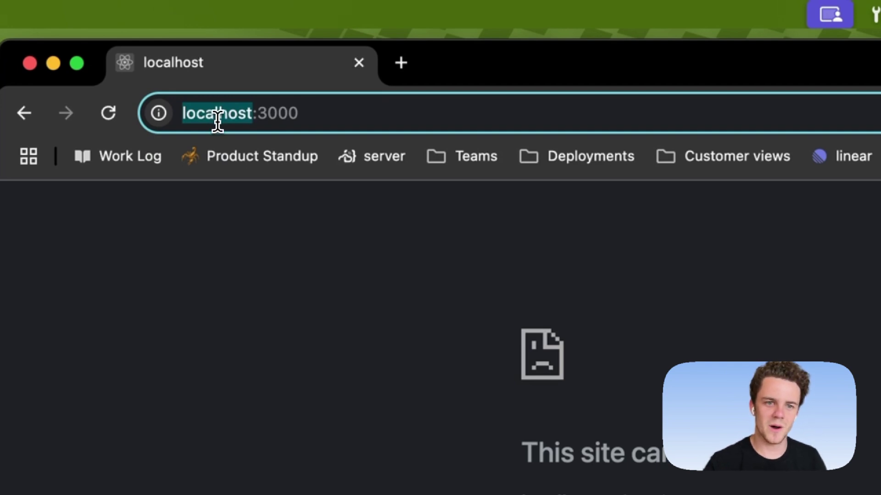
type("recipes.coder")
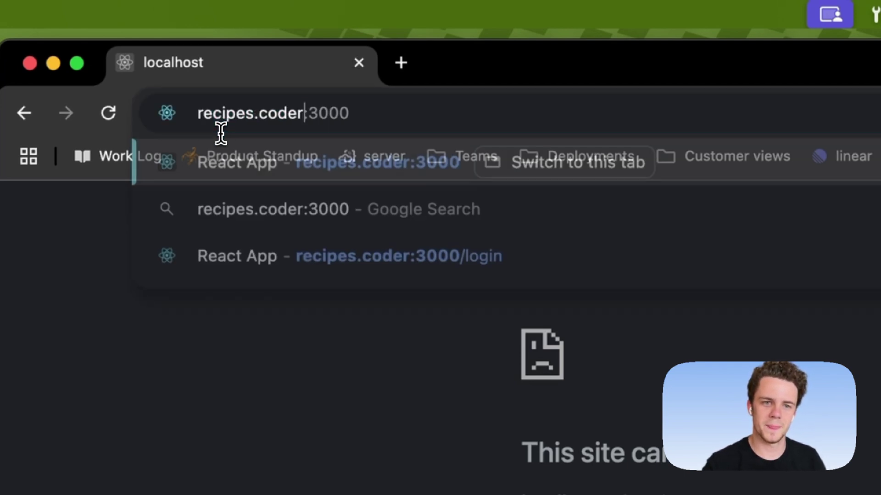
key("Return")
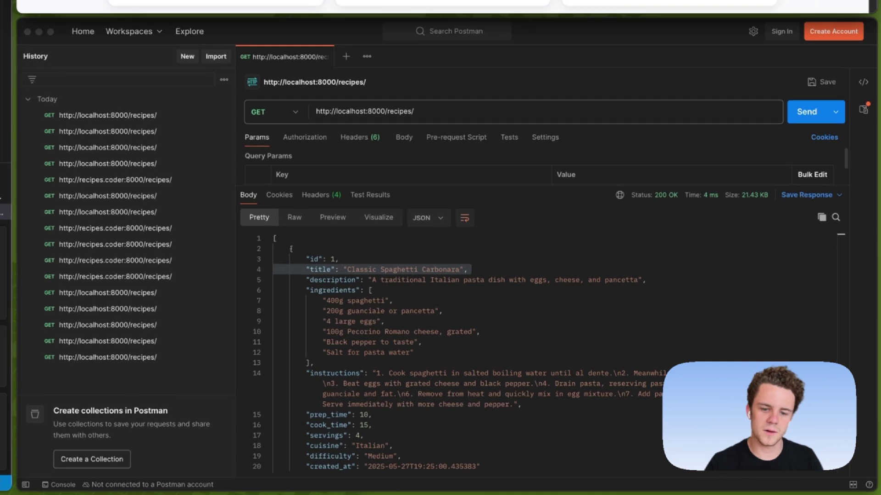
double_click(350, 111)
type("recipes.coder")
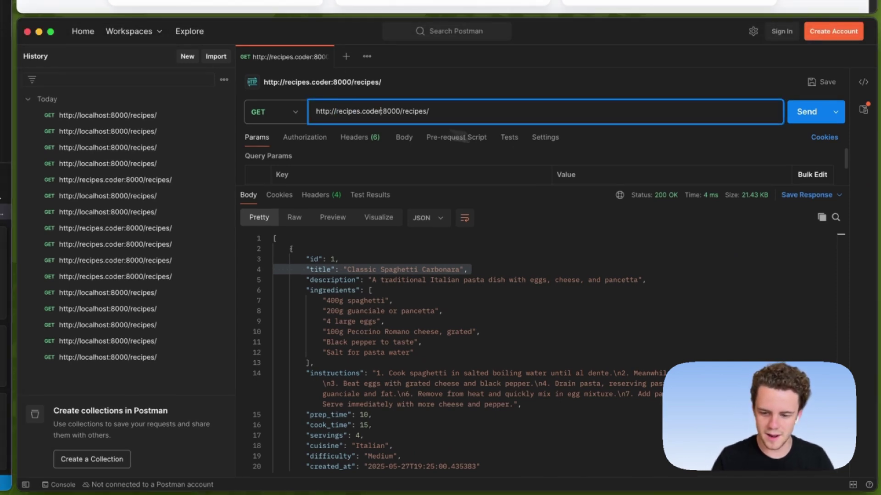
left_click(806, 112)
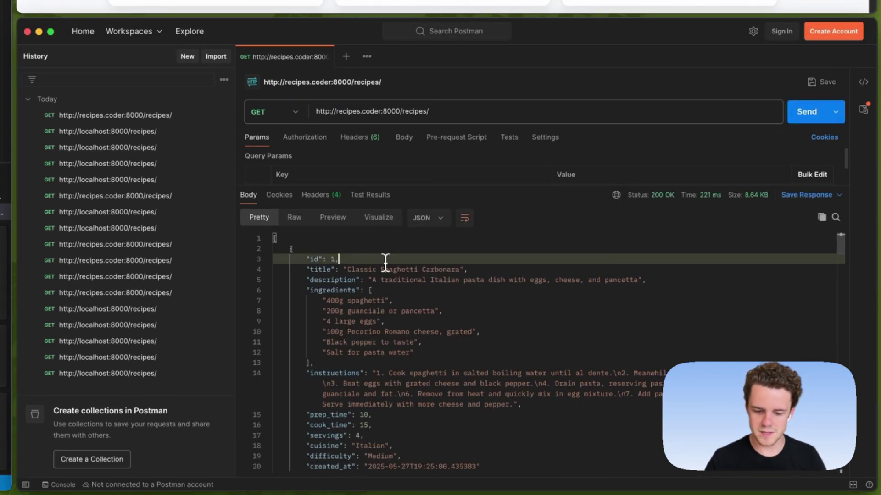
scroll(385, 264, "down", 1)
left_click_drag(385, 263, 423, 389)
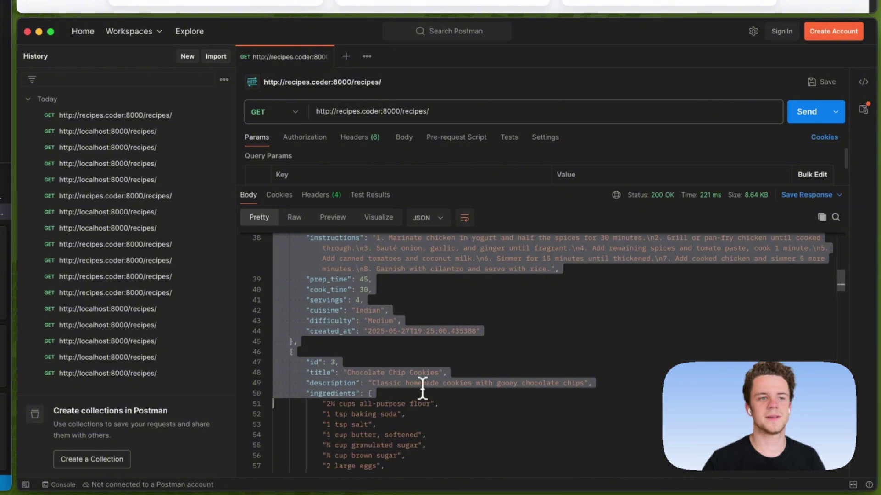